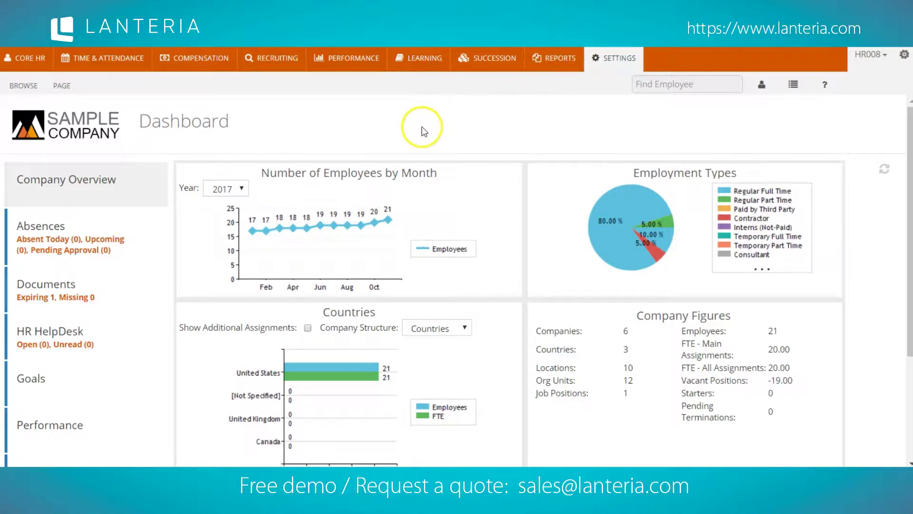
Create a new custom report in the Report Center and title it "Sample Company Directory"
{"action": "left_click", "coordinate": [558, 59]}
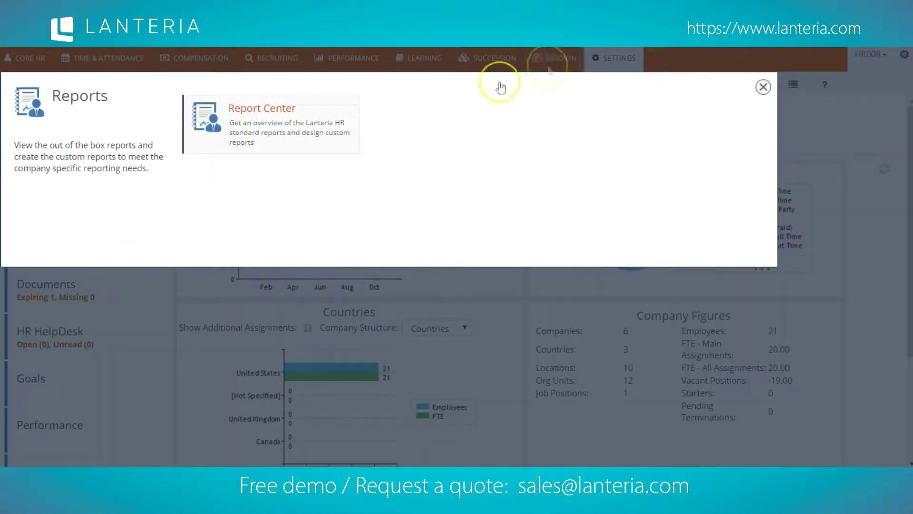
{"action": "left_click", "coordinate": [241, 107]}
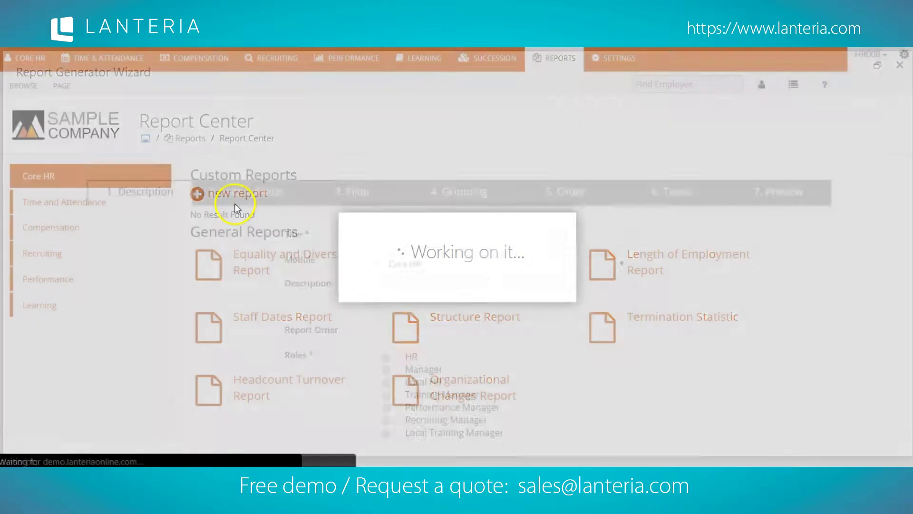
{"action": "left_click", "coordinate": [250, 196]}
{"action": "left_click", "coordinate": [413, 177]}
{"action": "type", "text": "Sample Company Direct"}
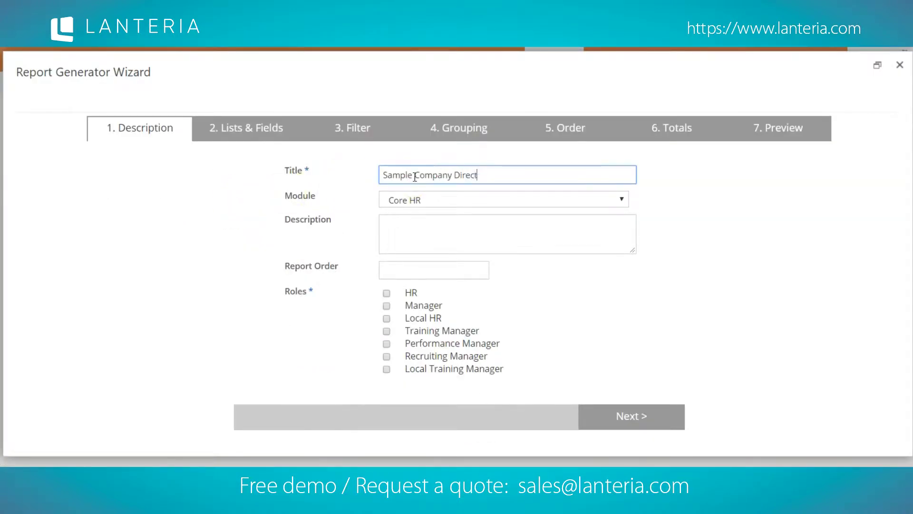
{"action": "type", "text": "ory"}
Assign the report to the Core HR module and describe it as "This is a company directory of all employee contact information"
{"action": "left_click", "coordinate": [481, 199]}
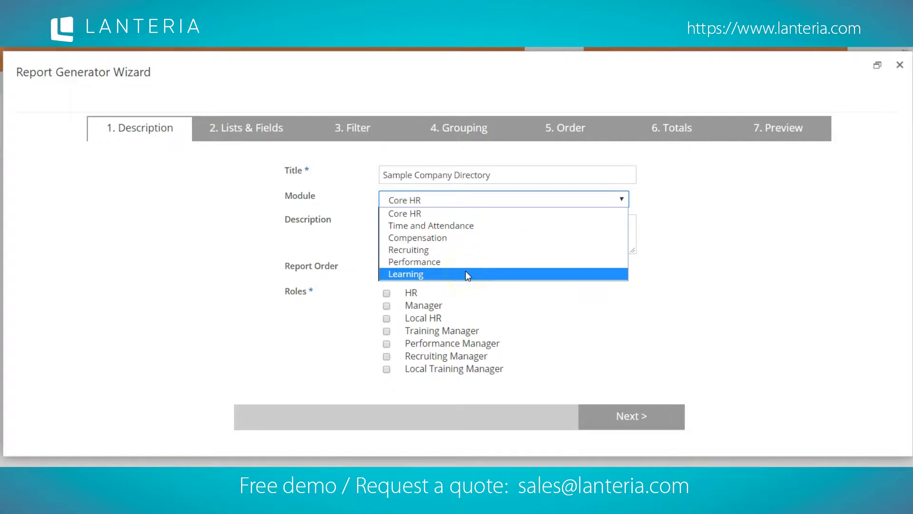
{"action": "left_click", "coordinate": [435, 213]}
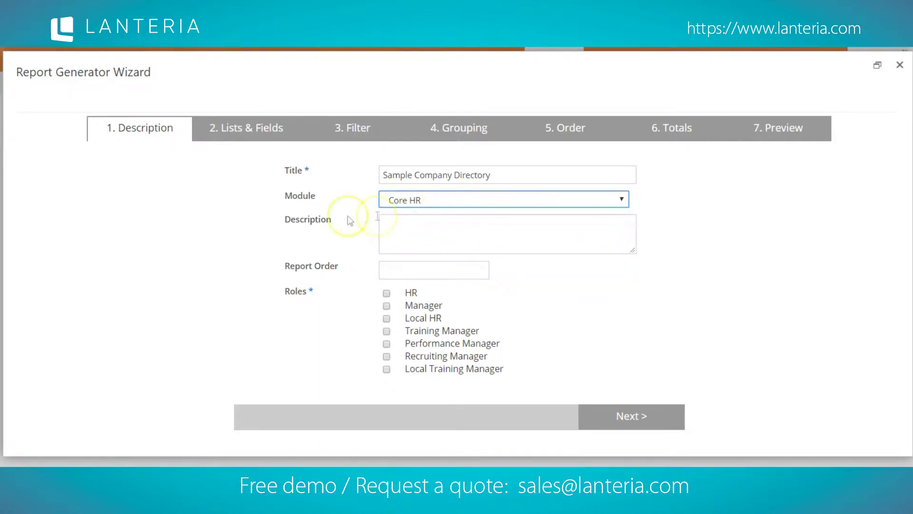
{"action": "left_click", "coordinate": [414, 227]}
{"action": "type", "text": "This is a company directory"}
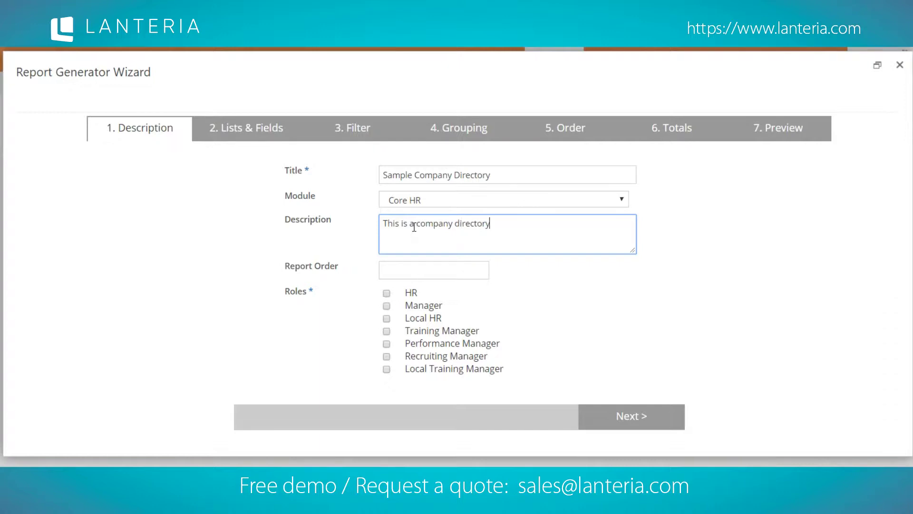
{"action": "type", "text": " contact information"}
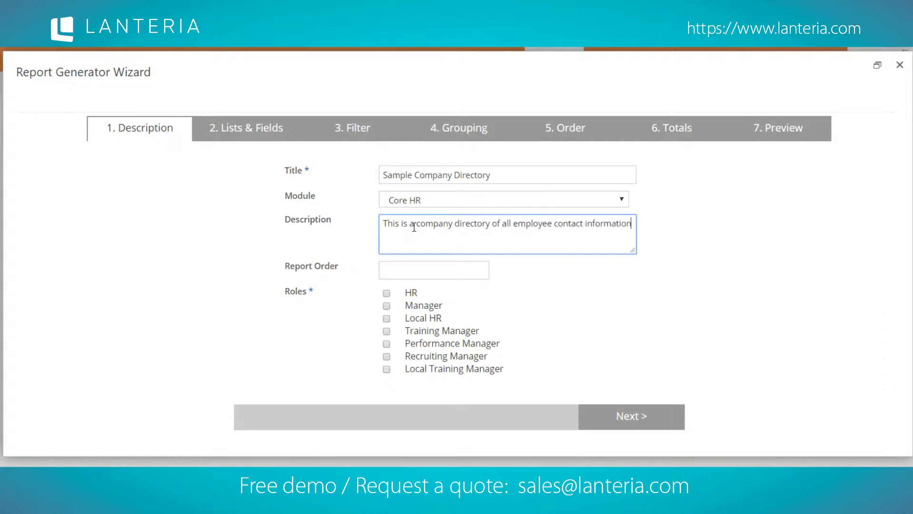
Set the report order to 1, enable the HR and Manager roles, and proceed to choosing lists and fields
{"action": "left_click", "coordinate": [414, 269]}
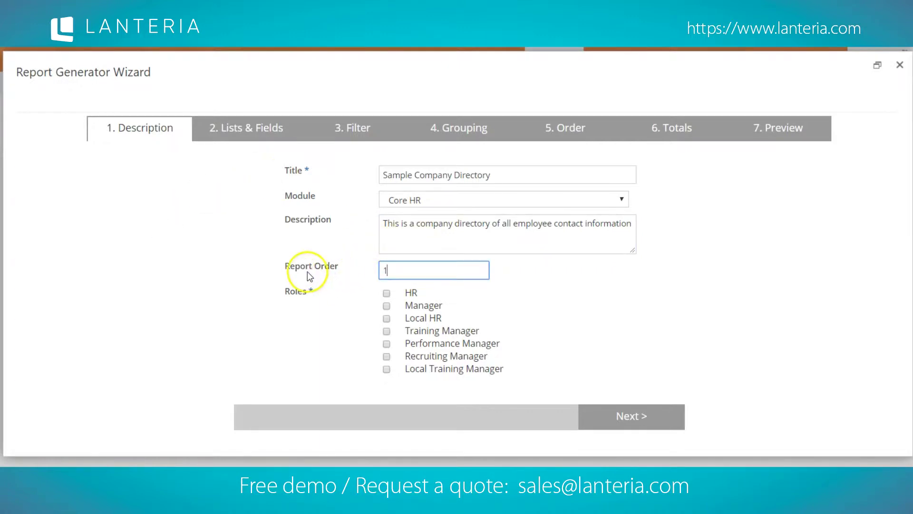
{"action": "left_click", "coordinate": [387, 293]}
{"action": "left_click", "coordinate": [387, 307]}
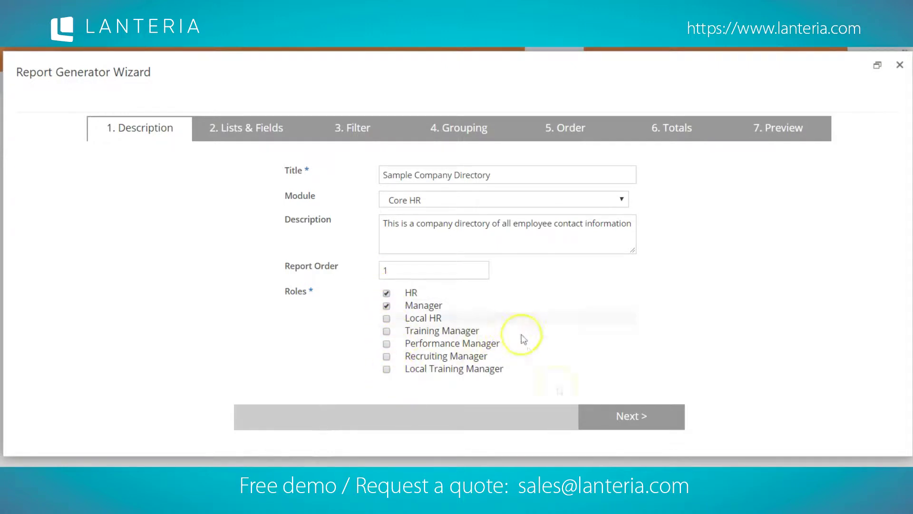
{"action": "left_click", "coordinate": [623, 417]}
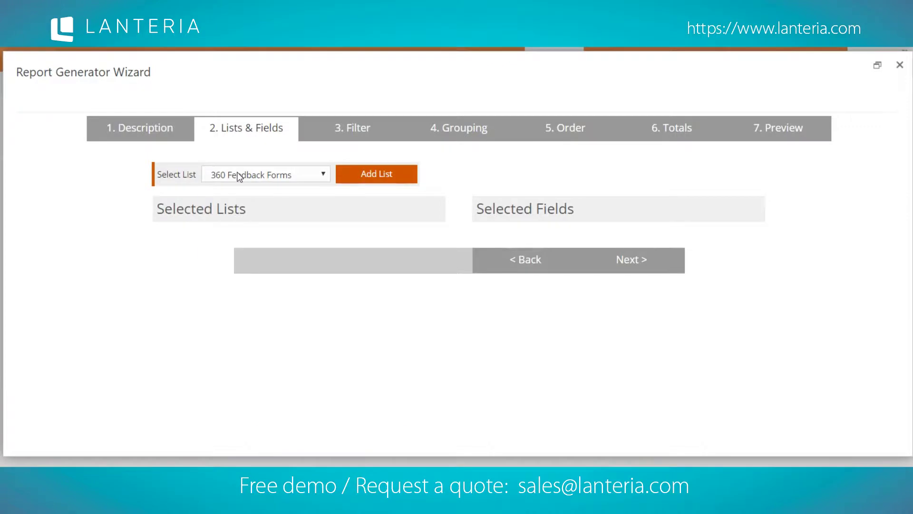
Add the Employees list to the report's selected lists
{"action": "left_click", "coordinate": [239, 177]}
{"action": "scroll", "coordinate": [266, 280], "scroll_direction": "down", "scroll_amount": 10}
{"action": "scroll", "coordinate": [269, 279], "scroll_direction": "down", "scroll_amount": 15}
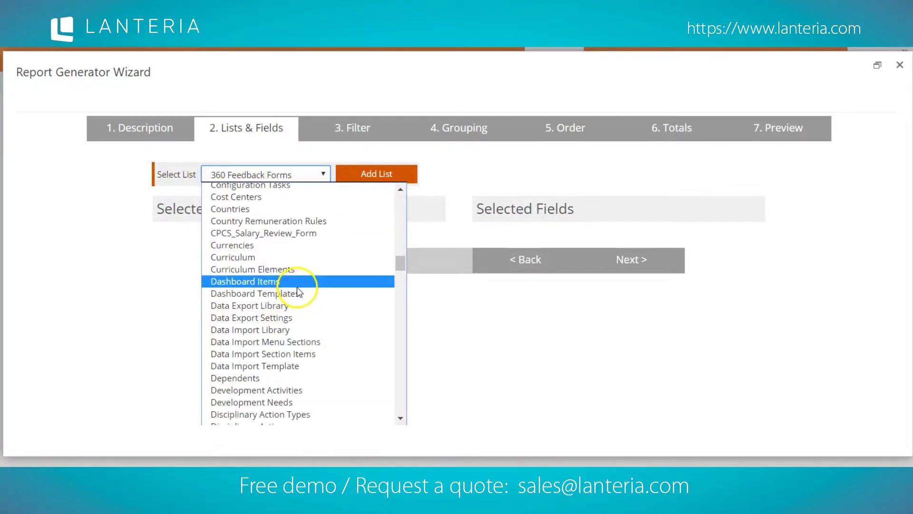
{"action": "scroll", "coordinate": [299, 290], "scroll_direction": "down", "scroll_amount": 5}
{"action": "scroll", "coordinate": [302, 291], "scroll_direction": "down", "scroll_amount": 4}
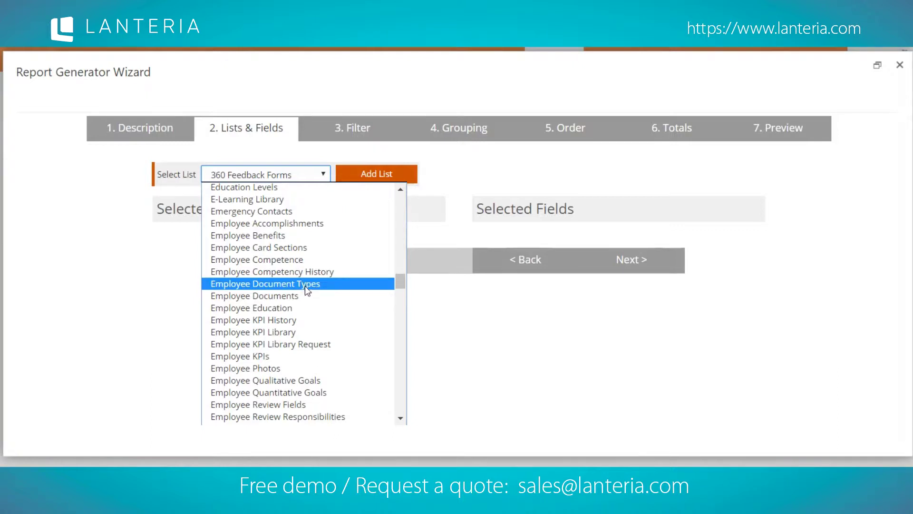
{"action": "left_click", "coordinate": [312, 276]}
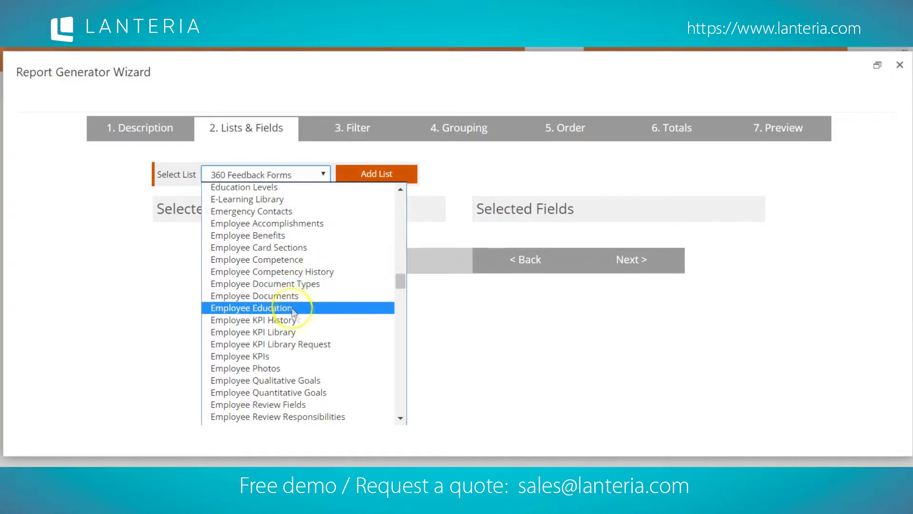
{"action": "scroll", "coordinate": [294, 308], "scroll_direction": "down", "scroll_amount": 3}
{"action": "scroll", "coordinate": [295, 308], "scroll_direction": "down", "scroll_amount": 1}
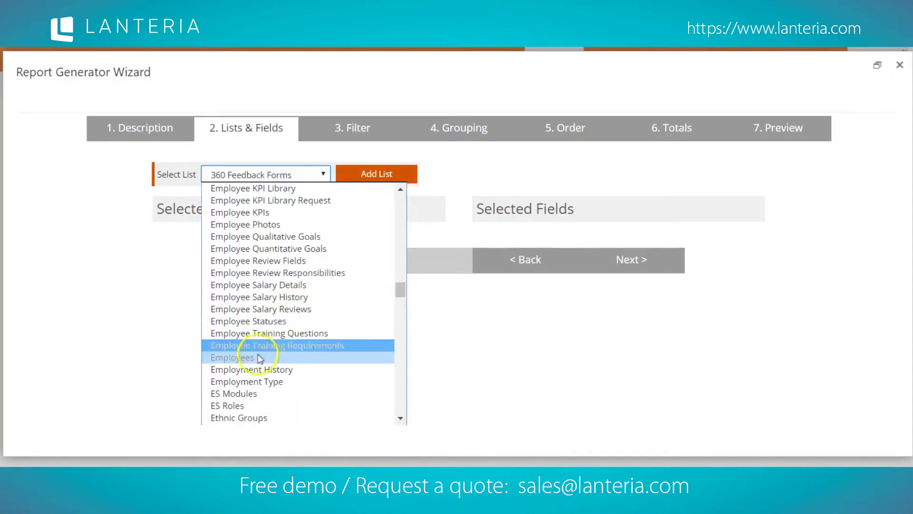
{"action": "left_click", "coordinate": [241, 363]}
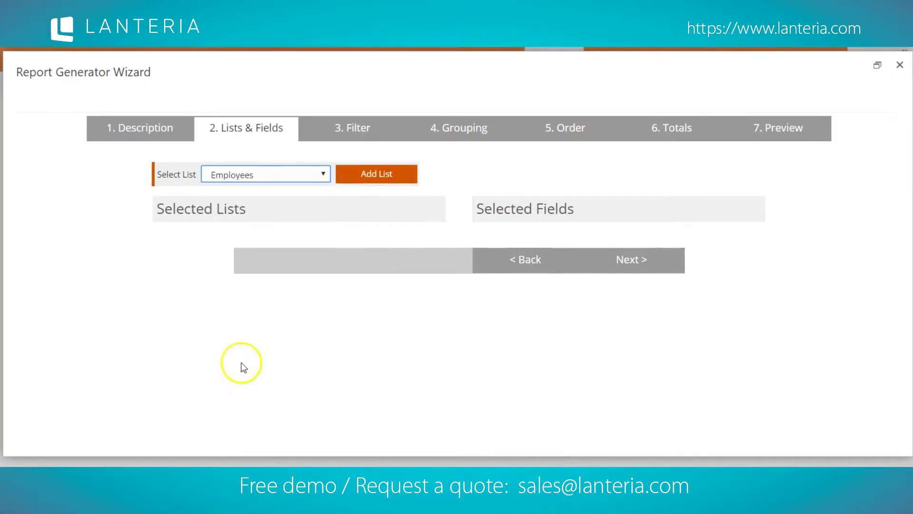
{"action": "left_click", "coordinate": [387, 172]}
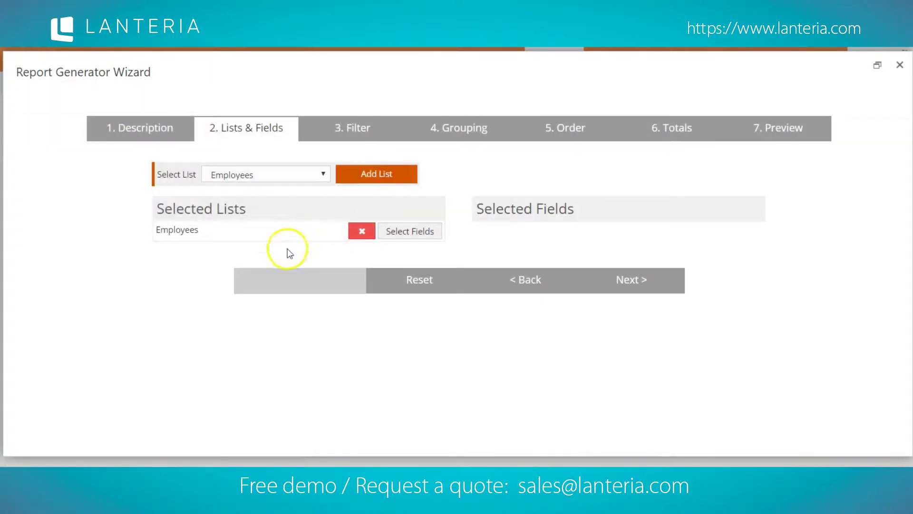
{"action": "left_click", "coordinate": [322, 174]}
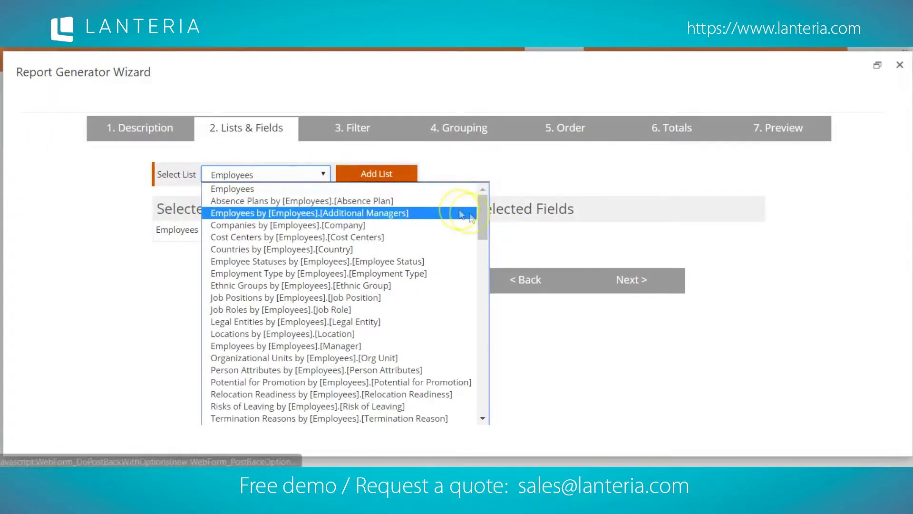
{"action": "scroll", "coordinate": [484, 219], "scroll_direction": "down", "scroll_amount": 1}
{"action": "left_click_drag", "start_coordinate": [484, 222], "coordinate": [475, 189]}
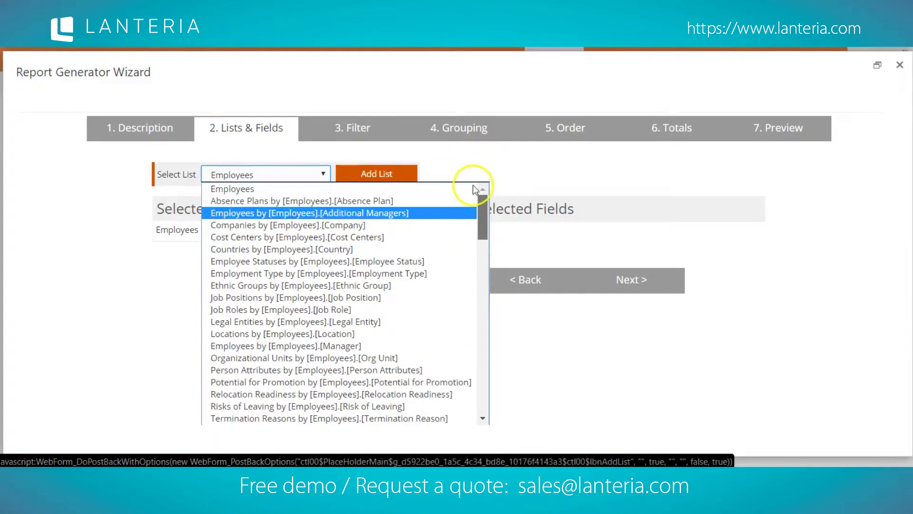
{"action": "left_click", "coordinate": [477, 156]}
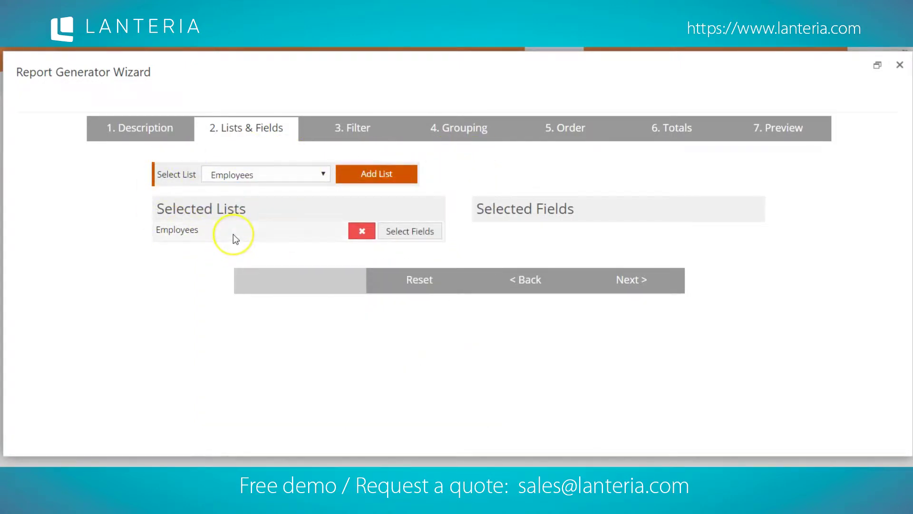
{"action": "left_click", "coordinate": [260, 191]}
Open the field selection for the Employees list and include Address, Address 2 and Cell Phone
{"action": "left_click", "coordinate": [419, 232]}
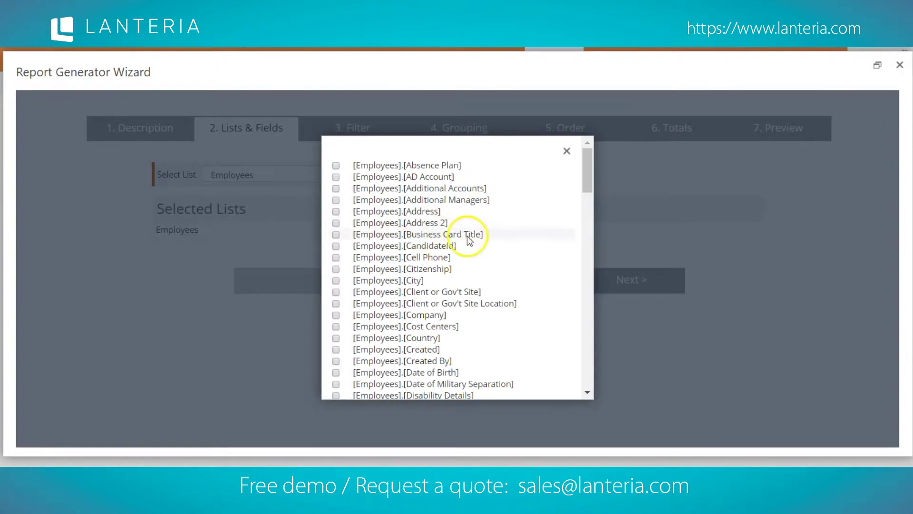
{"action": "left_click", "coordinate": [335, 211]}
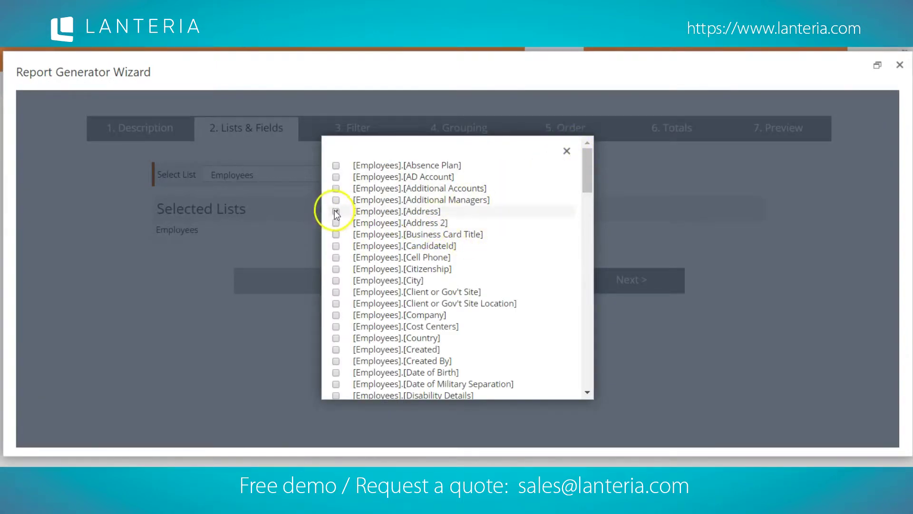
{"action": "left_click", "coordinate": [336, 223]}
{"action": "left_click", "coordinate": [336, 257]}
Include the Home Phone field from the Employees field list
{"action": "scroll", "coordinate": [418, 304], "scroll_direction": "down", "scroll_amount": 2}
{"action": "scroll", "coordinate": [417, 307], "scroll_direction": "down", "scroll_amount": 6}
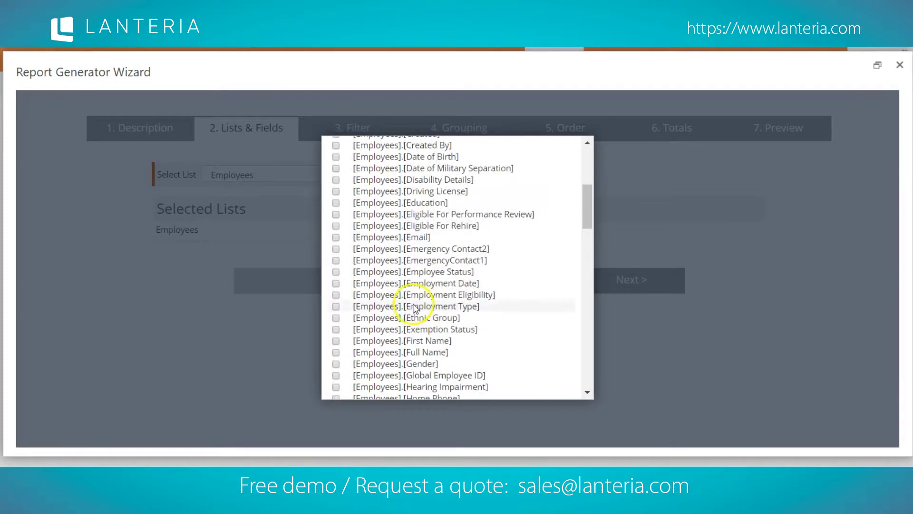
{"action": "scroll", "coordinate": [412, 266], "scroll_direction": "down", "scroll_amount": 2}
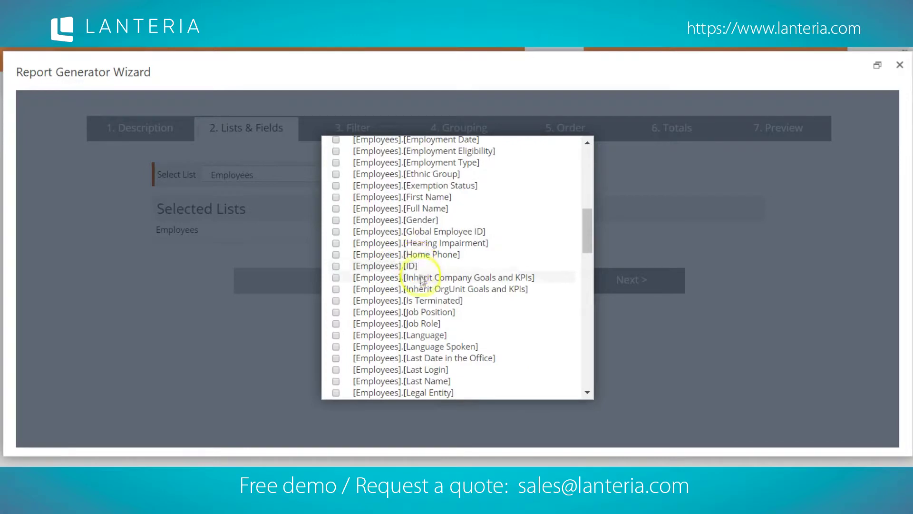
{"action": "scroll", "coordinate": [414, 285], "scroll_direction": "down", "scroll_amount": 8}
{"action": "scroll", "coordinate": [417, 319], "scroll_direction": "down", "scroll_amount": 4}
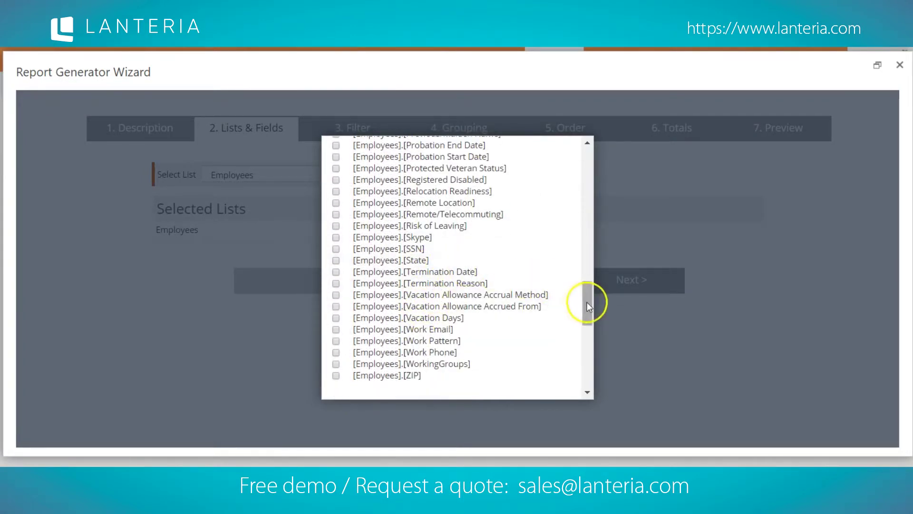
{"action": "left_click_drag", "start_coordinate": [589, 302], "coordinate": [589, 284]}
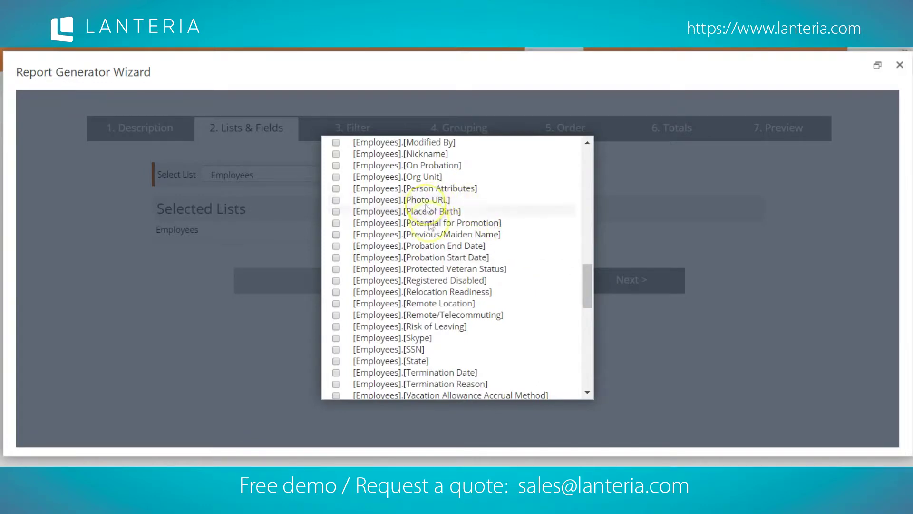
{"action": "scroll", "coordinate": [438, 295], "scroll_direction": "up", "scroll_amount": 2}
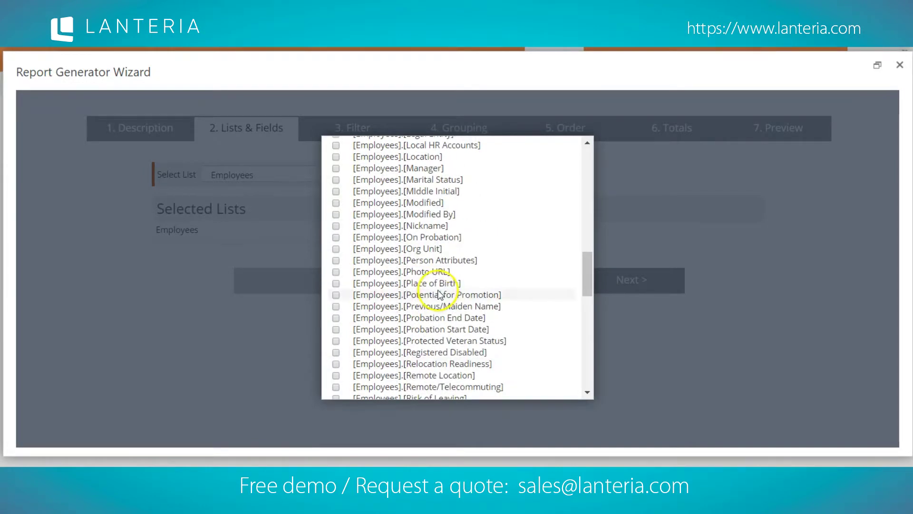
{"action": "scroll", "coordinate": [439, 295], "scroll_direction": "up", "scroll_amount": 5}
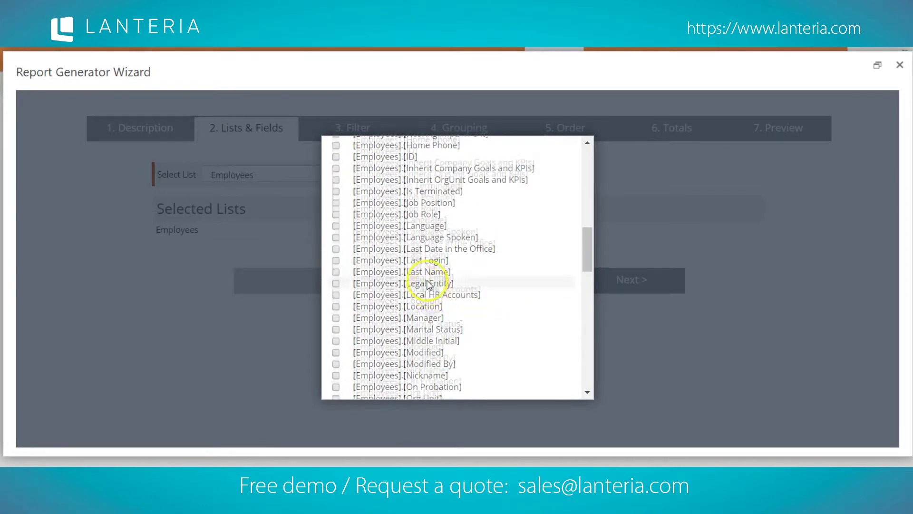
{"action": "left_click", "coordinate": [336, 211]}
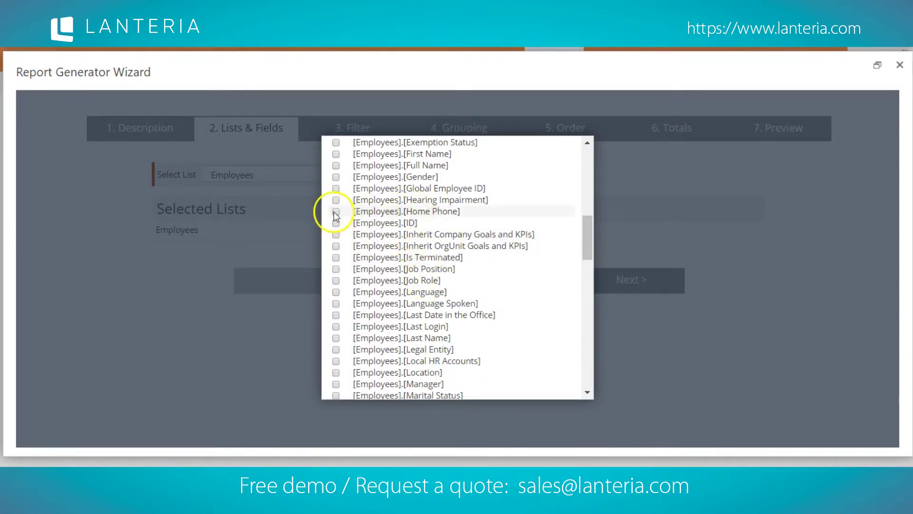
Include the Email and Full Name fields and apply the field selection to the report
{"action": "scroll", "coordinate": [383, 240], "scroll_direction": "up", "scroll_amount": 2}
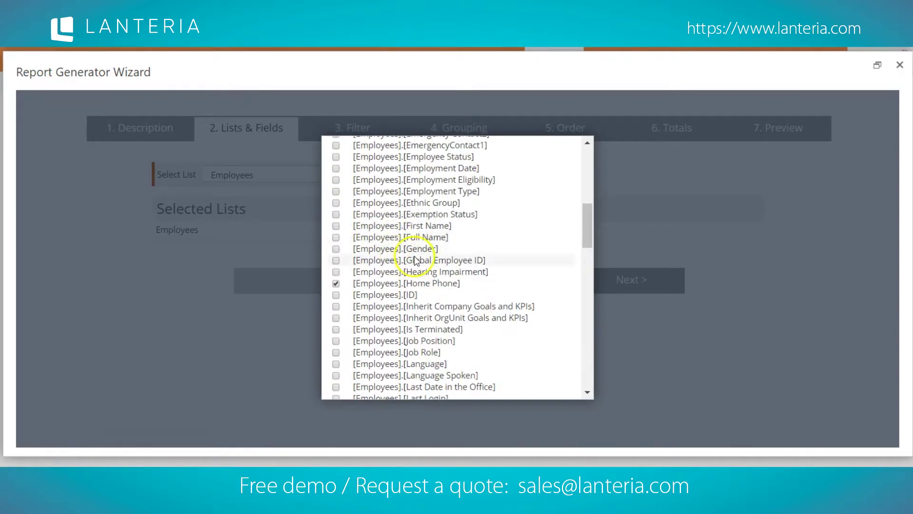
{"action": "scroll", "coordinate": [426, 248], "scroll_direction": "up", "scroll_amount": 1}
{"action": "left_click", "coordinate": [335, 194]}
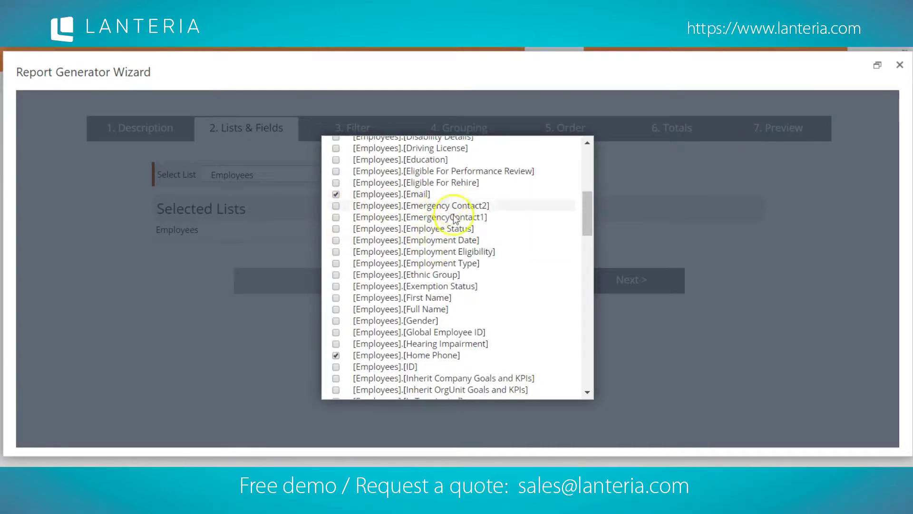
{"action": "left_click", "coordinate": [336, 309]}
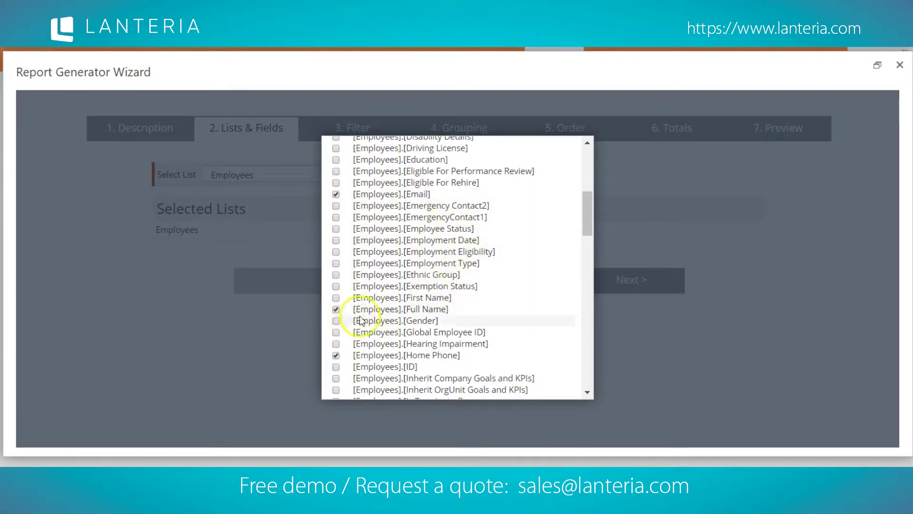
{"action": "scroll", "coordinate": [474, 309], "scroll_direction": "down", "scroll_amount": 20}
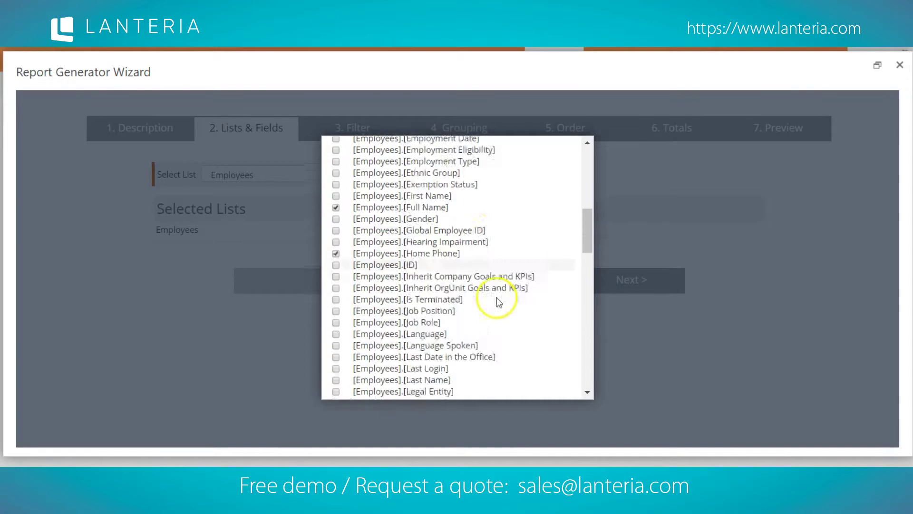
{"action": "left_click", "coordinate": [525, 373]}
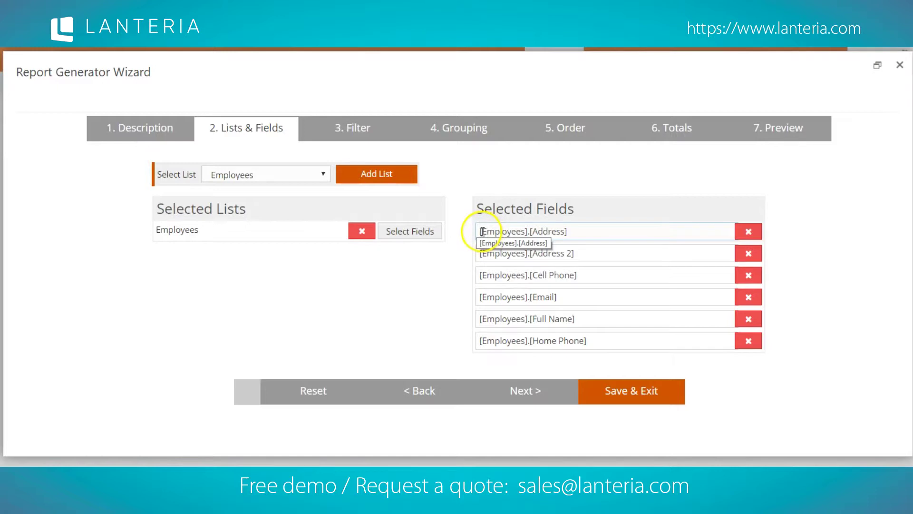
Rename the selected fields as Address, Address 2, Cell Phone, Email, Full Name and Home Phone, and advance to the filter stage
{"action": "left_click_drag", "start_coordinate": [480, 231], "coordinate": [438, 220]}
{"action": "type", "text": "Address"}
{"action": "key", "text": "Tab"}
{"action": "key", "text": "Tab"}
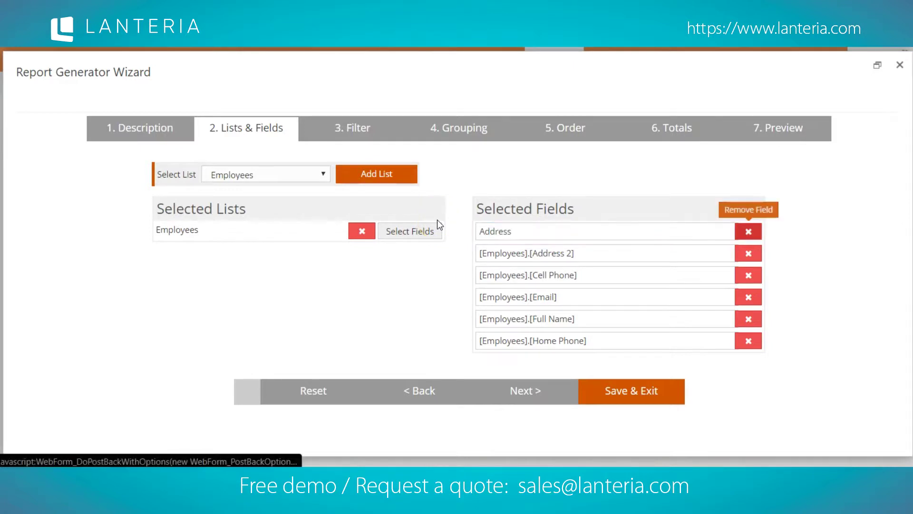
{"action": "type", "text": "Address"}
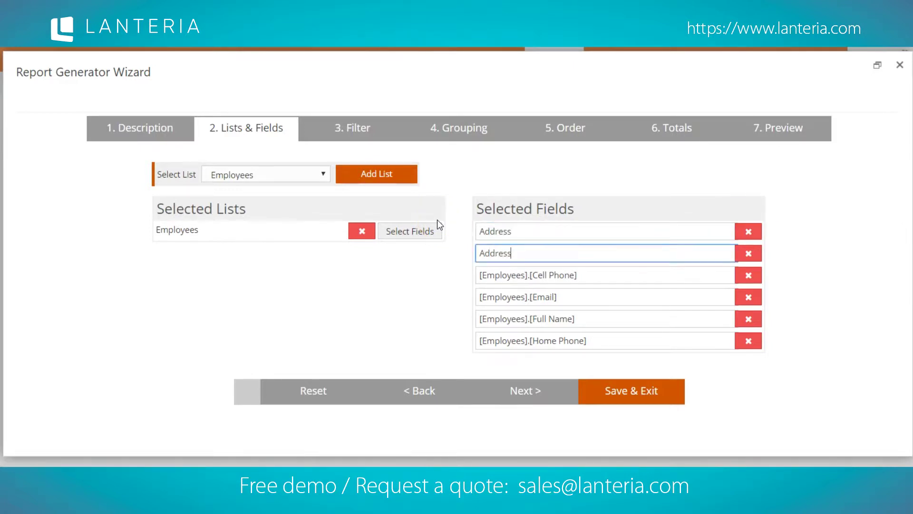
{"action": "type", "text": " 2"}
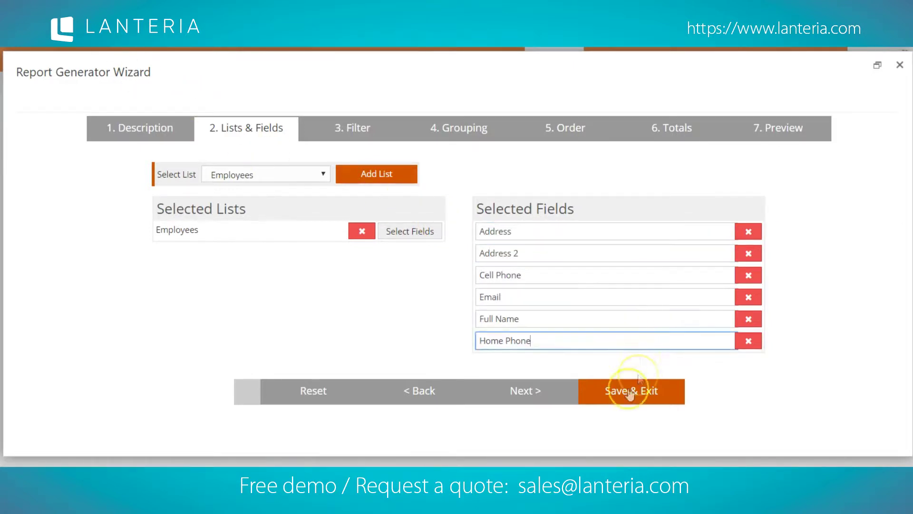
{"action": "left_click", "coordinate": [525, 392]}
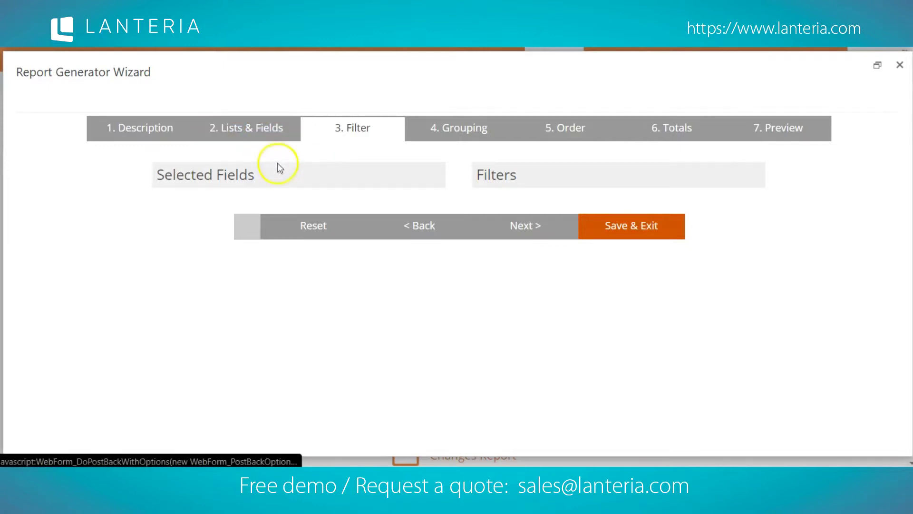
Return to the lists and fields stage, include the Employees list's Date of Birth field and rename it as Date of Birth
{"action": "left_click", "coordinate": [261, 126]}
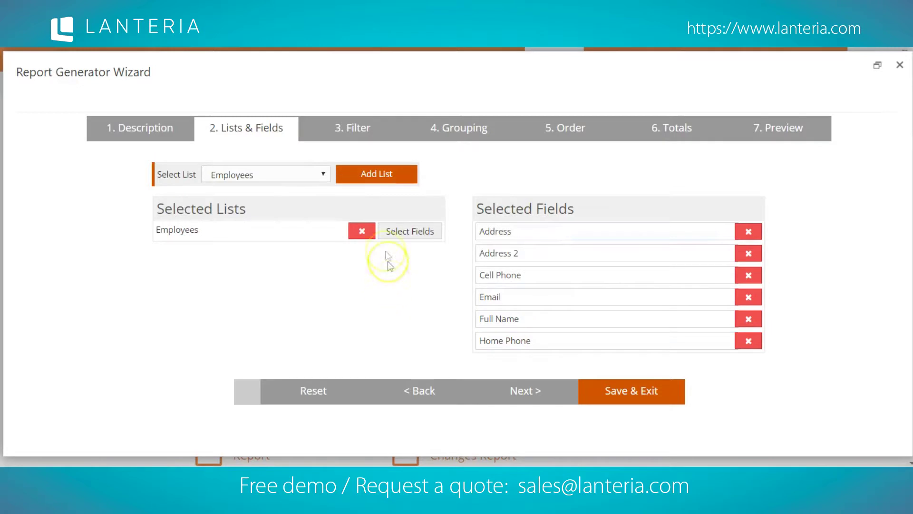
{"action": "left_click", "coordinate": [403, 233]}
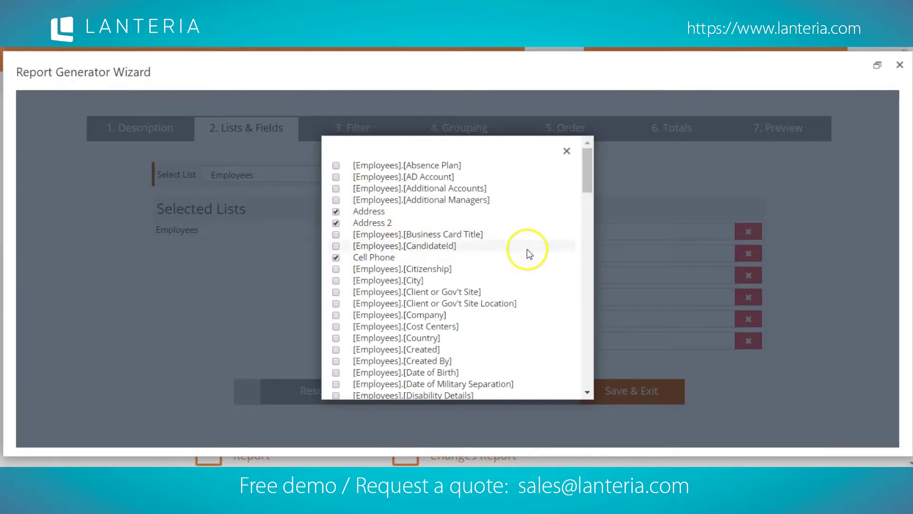
{"action": "scroll", "coordinate": [428, 288], "scroll_direction": "down", "scroll_amount": 3}
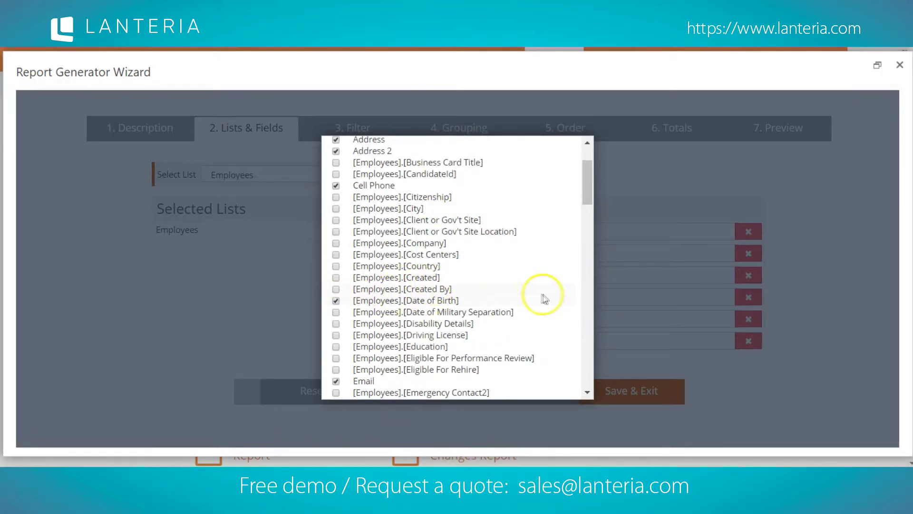
{"action": "scroll", "coordinate": [520, 297], "scroll_direction": "down", "scroll_amount": 15}
{"action": "left_click", "coordinate": [517, 379]}
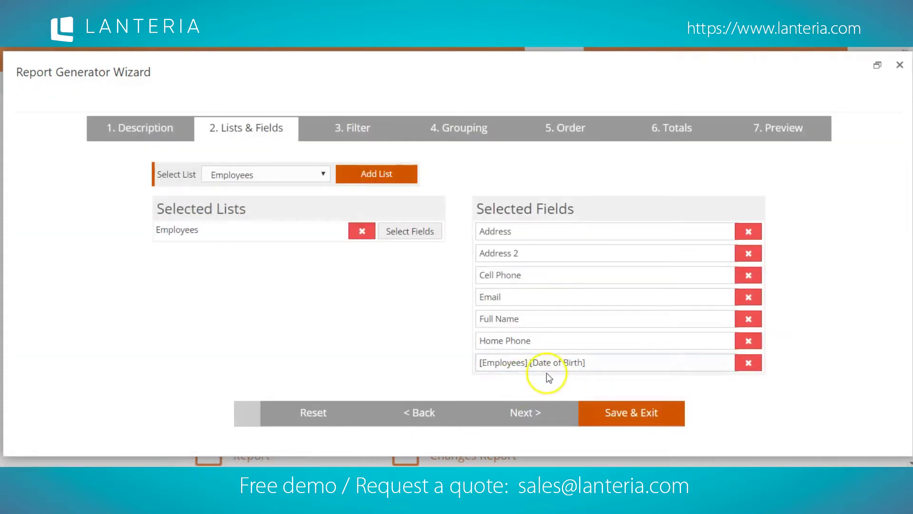
{"action": "left_click_drag", "start_coordinate": [595, 363], "coordinate": [416, 352]}
{"action": "type", "text": "Date of Birth"}
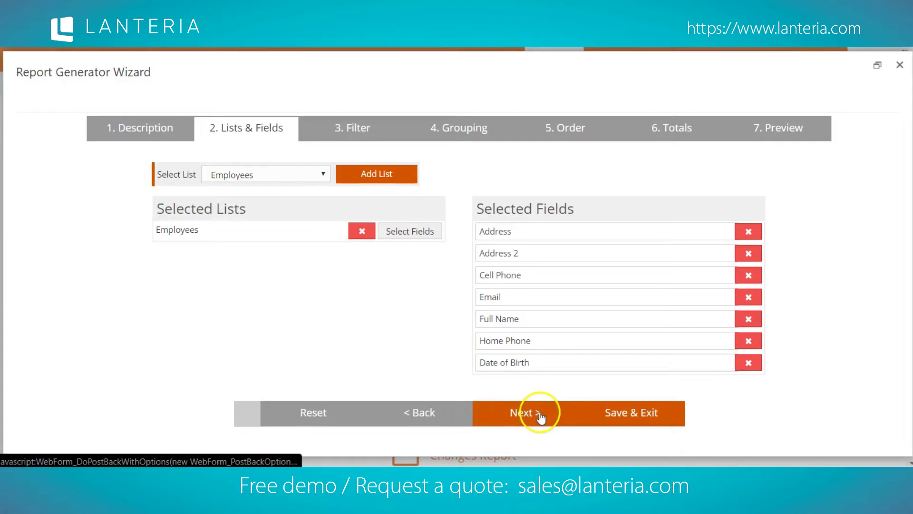
Add a Date of Birth filter with user defined values and a From/To range without default dates
{"action": "left_click", "coordinate": [529, 411]}
{"action": "left_click_drag", "start_coordinate": [204, 195], "coordinate": [167, 208]}
{"action": "left_click", "coordinate": [210, 198]}
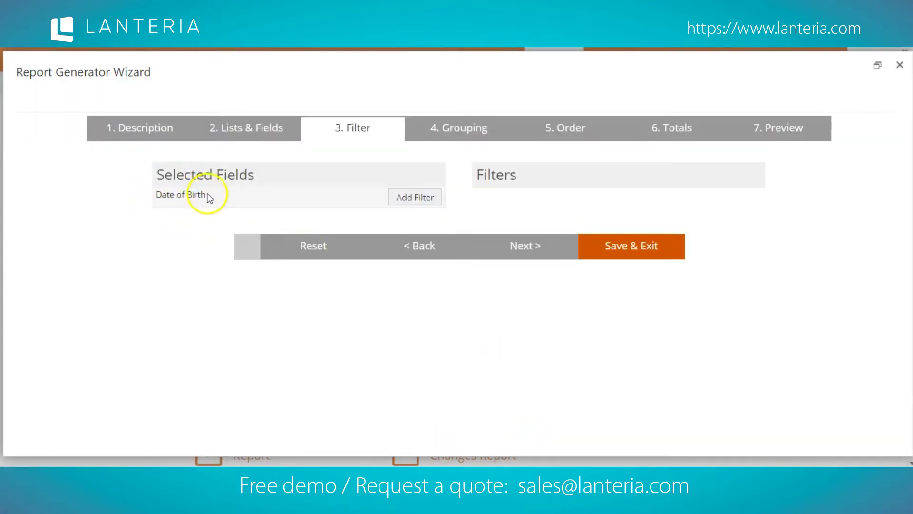
{"action": "left_click", "coordinate": [417, 201]}
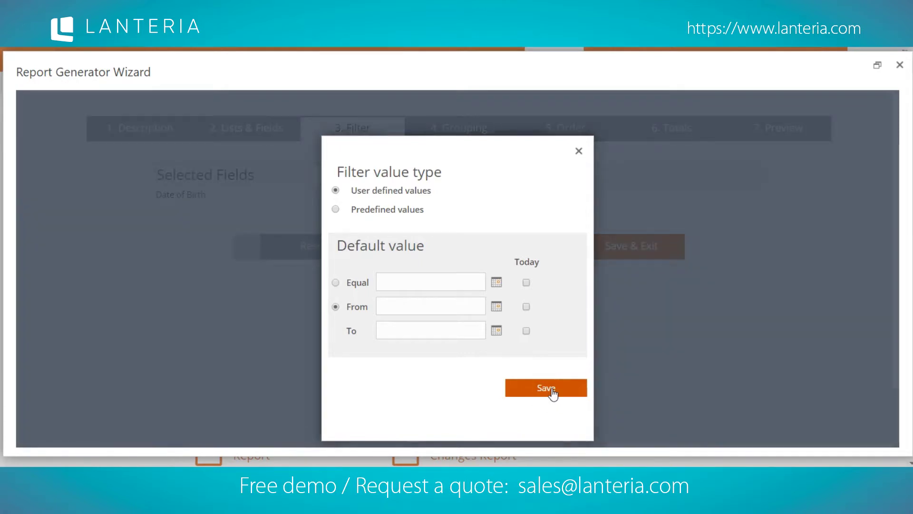
{"action": "left_click", "coordinate": [547, 389]}
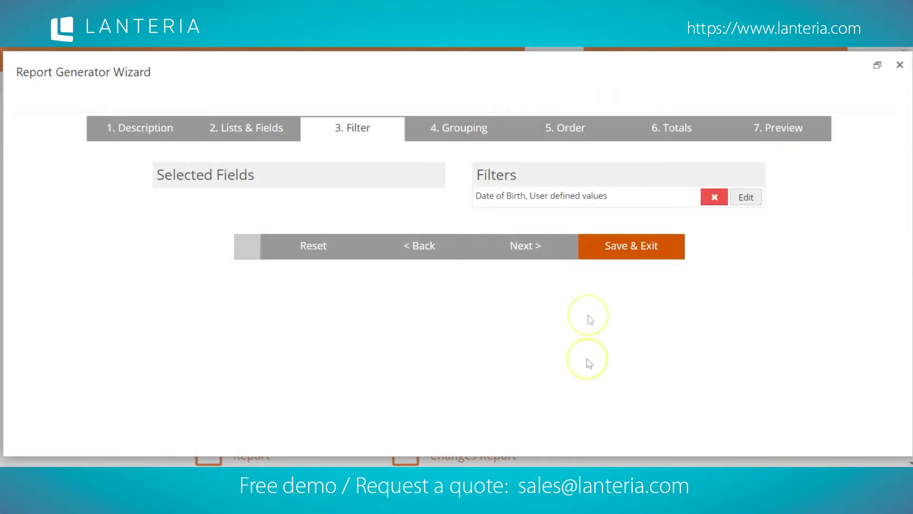
Skip grouping and reorder the report columns so that Full Name comes first and Email second
{"action": "left_click", "coordinate": [519, 252]}
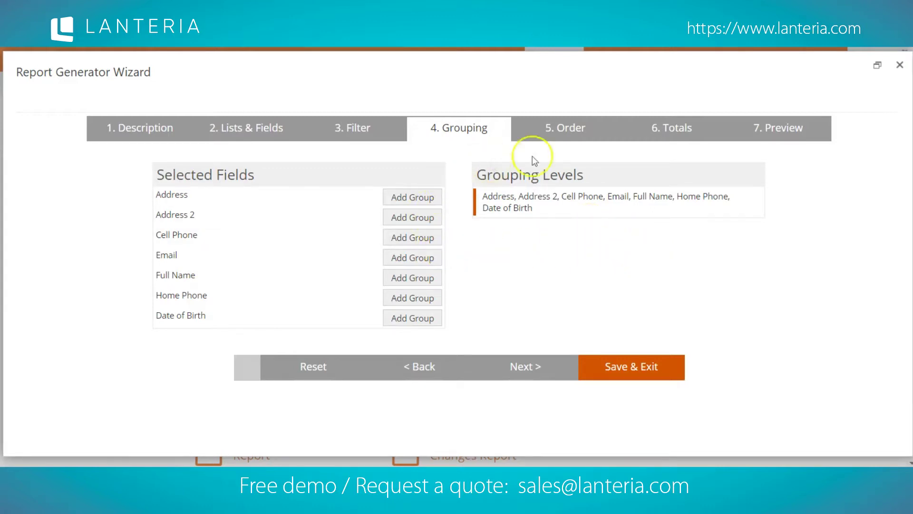
{"action": "left_click", "coordinate": [567, 136]}
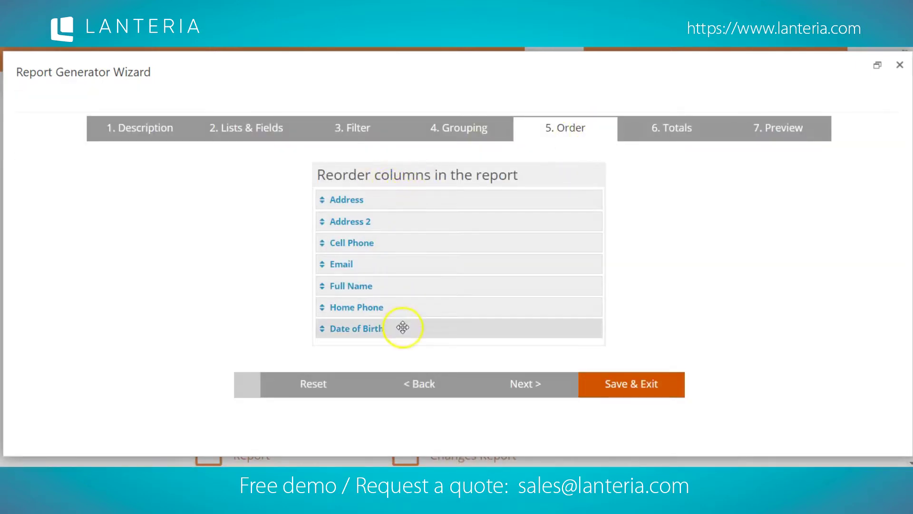
{"action": "left_click_drag", "start_coordinate": [393, 289], "coordinate": [373, 195]}
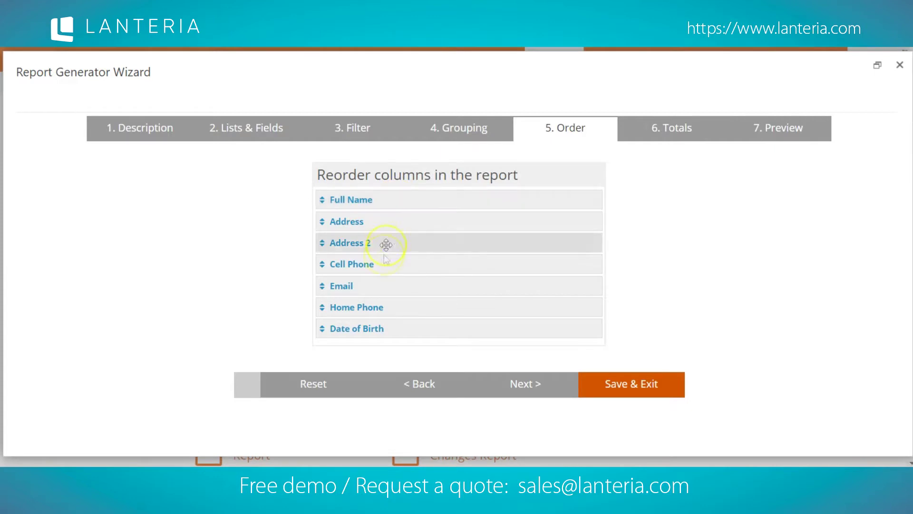
{"action": "left_click_drag", "start_coordinate": [384, 286], "coordinate": [372, 215]}
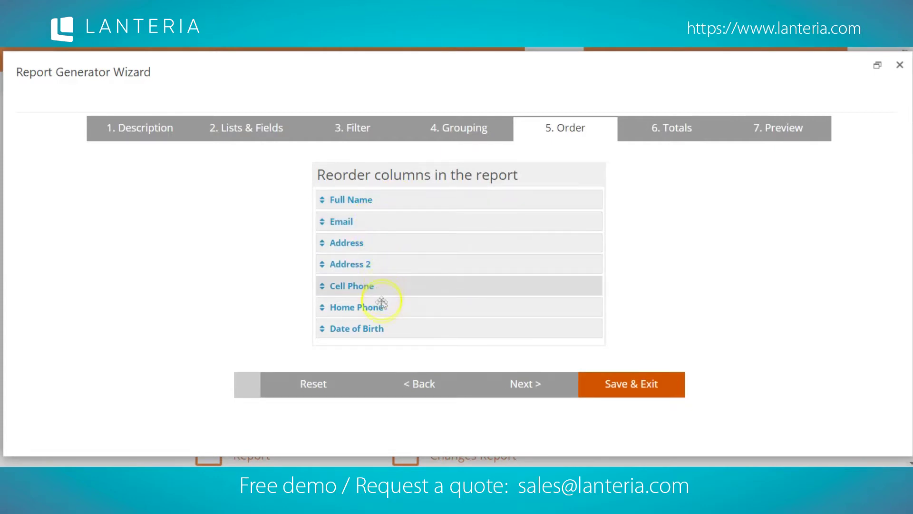
{"action": "left_click_drag", "start_coordinate": [385, 325], "coordinate": [352, 329]}
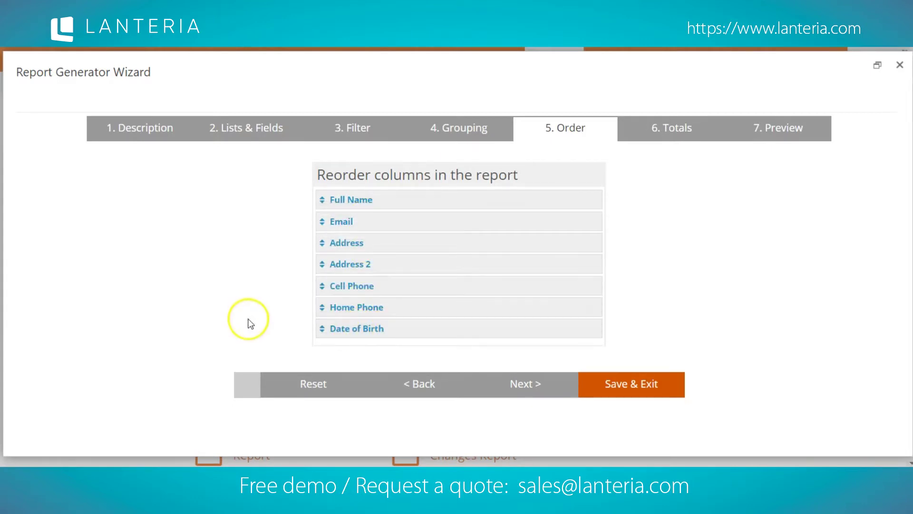
Set the general totals to Count for the Full Name, Email, Address and Cell Phone columns
{"action": "left_click", "coordinate": [520, 382]}
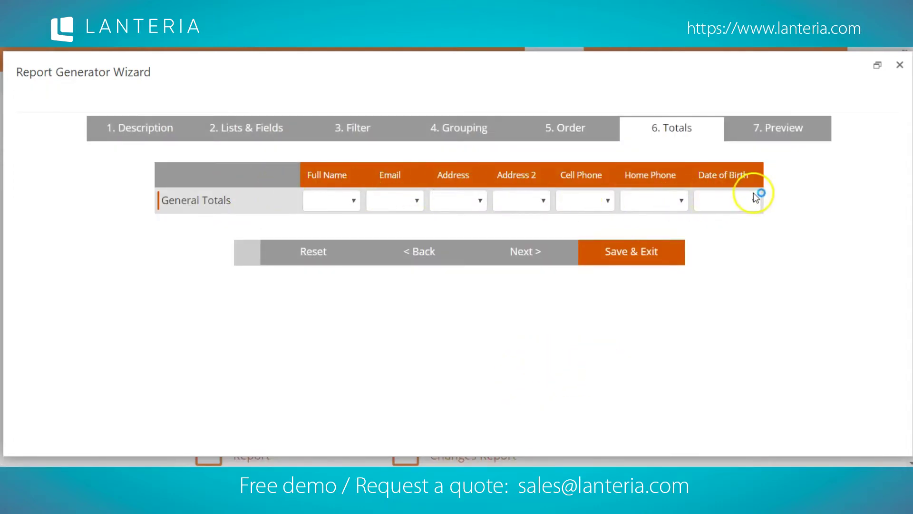
{"action": "left_click", "coordinate": [354, 202]}
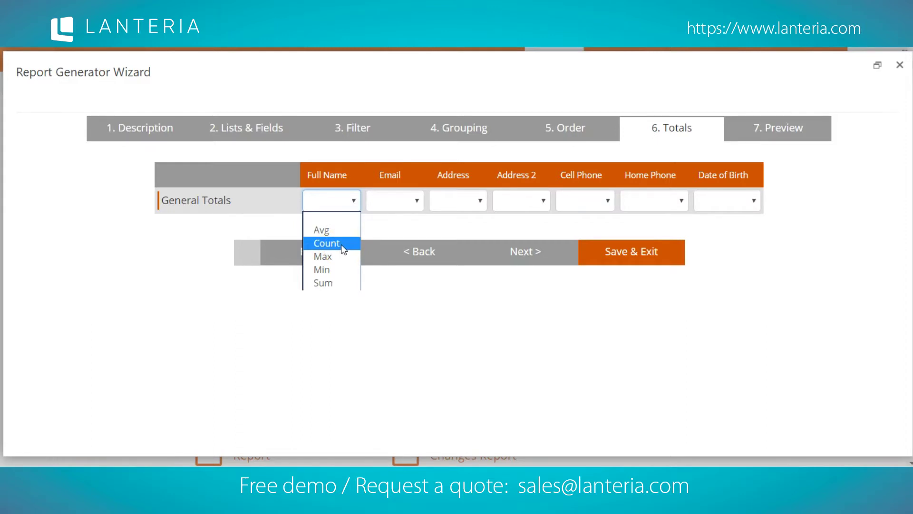
{"action": "left_click", "coordinate": [327, 243]}
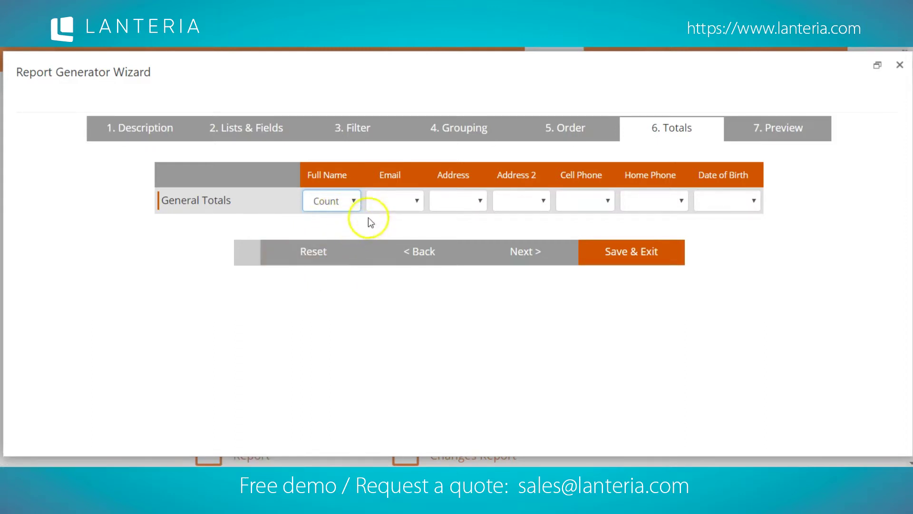
{"action": "left_click", "coordinate": [412, 201]}
{"action": "left_click", "coordinate": [408, 242]}
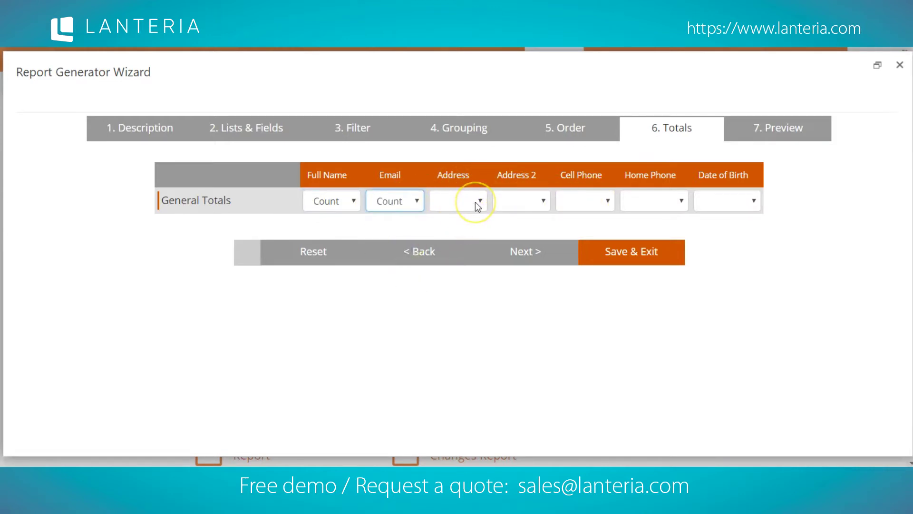
{"action": "left_click", "coordinate": [476, 203]}
{"action": "left_click", "coordinate": [466, 241]}
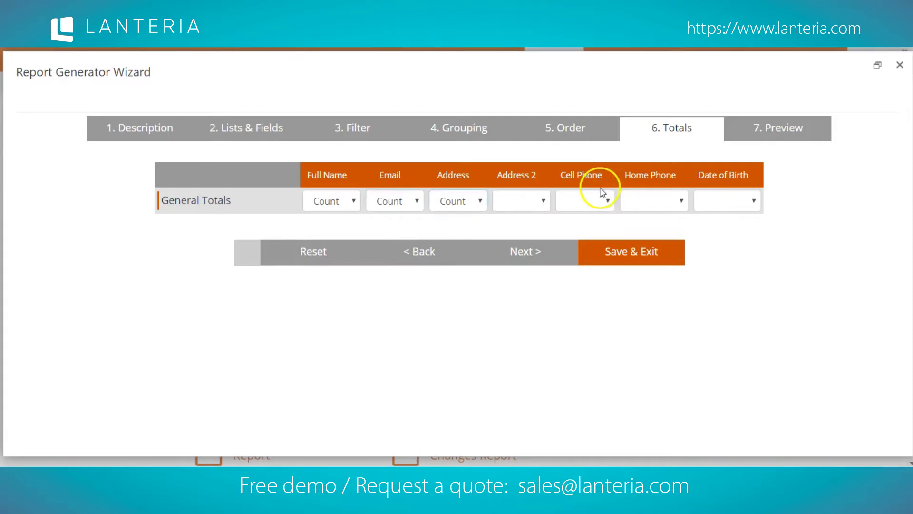
{"action": "left_click", "coordinate": [603, 192]}
{"action": "left_click", "coordinate": [586, 242]}
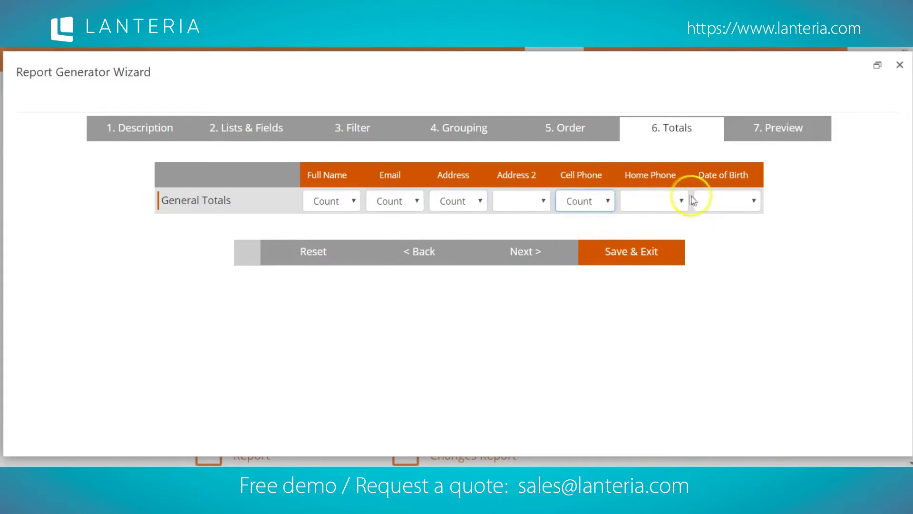
{"action": "left_click", "coordinate": [748, 201]}
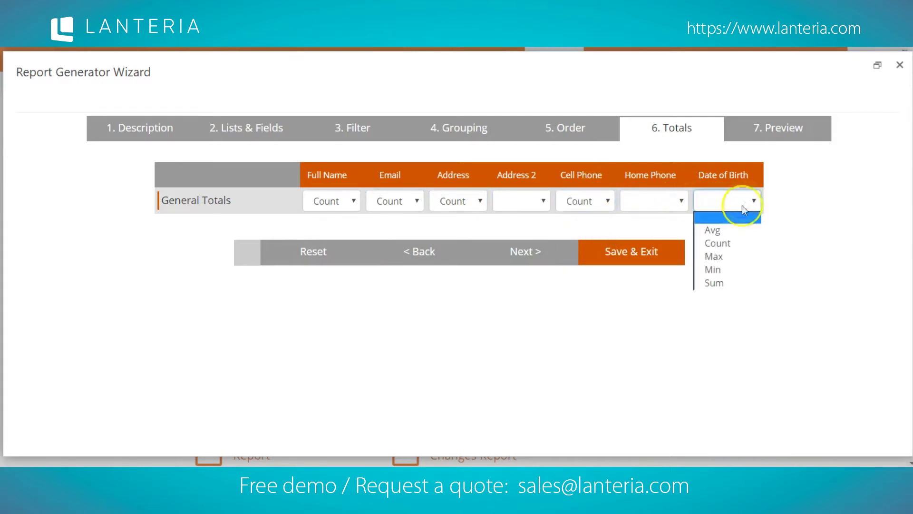
{"action": "left_click", "coordinate": [781, 220]}
Save the report and run Sample Company Directory from the custom reports without a date of birth range
{"action": "left_click", "coordinate": [649, 255]}
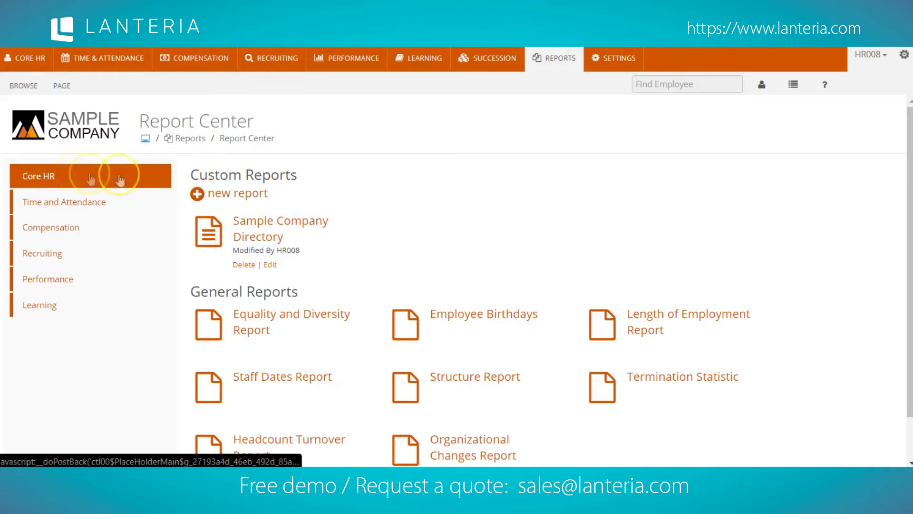
{"action": "left_click", "coordinate": [244, 220]}
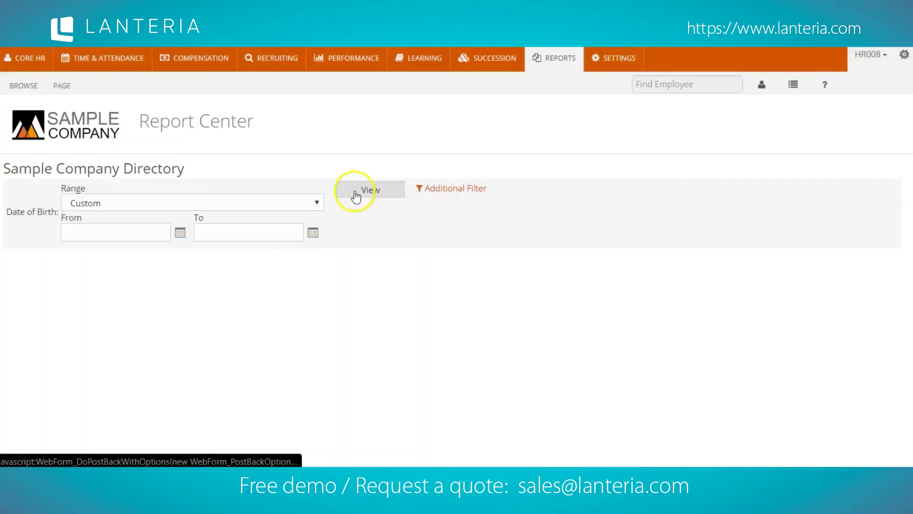
{"action": "left_click", "coordinate": [355, 190]}
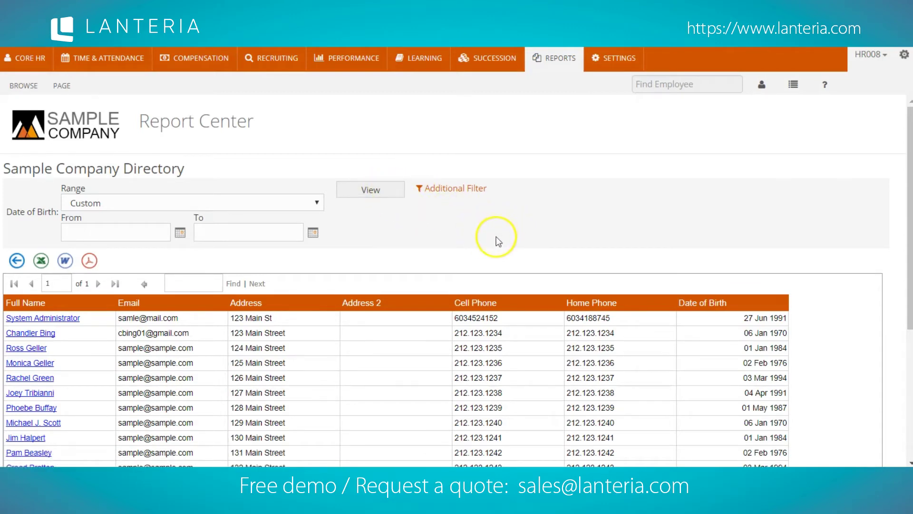
Examine the generated directory's employee rows, the count totals beneath the columns and the available export formats
{"action": "left_click", "coordinate": [188, 291]}
{"action": "scroll", "coordinate": [187, 290], "scroll_direction": "down", "scroll_amount": 6}
{"action": "scroll", "coordinate": [129, 272], "scroll_direction": "up", "scroll_amount": 2}
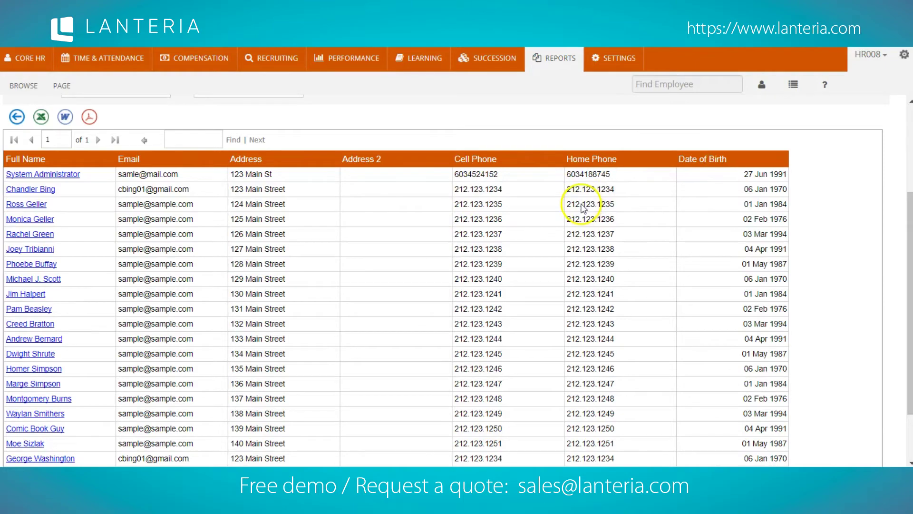
{"action": "scroll", "coordinate": [181, 275], "scroll_direction": "down", "scroll_amount": 2}
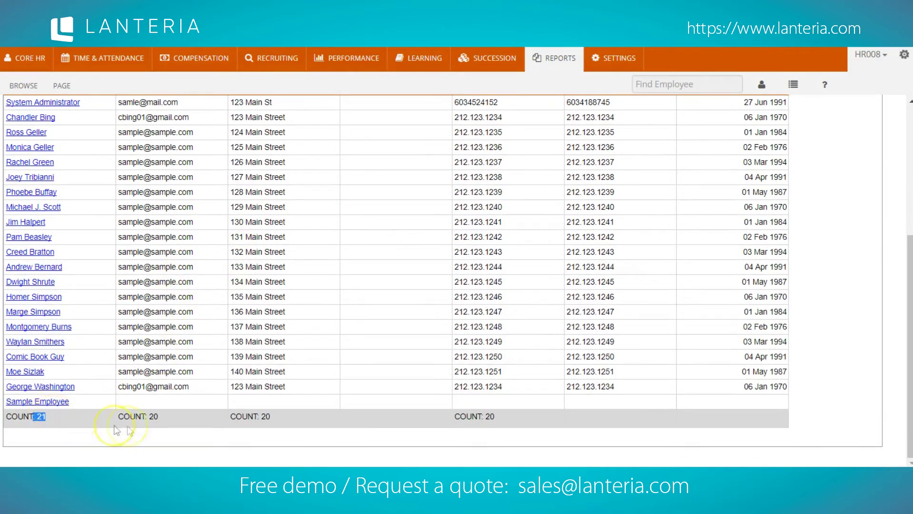
{"action": "mouse_move", "coordinate": [135, 418]}
{"action": "left_mouse_down"}
{"action": "mouse_move", "coordinate": [244, 421]}
{"action": "mouse_move", "coordinate": [147, 427]}
{"action": "left_mouse_up"}
{"action": "scroll", "coordinate": [145, 402], "scroll_direction": "up", "scroll_amount": 2}
{"action": "scroll", "coordinate": [145, 401], "scroll_direction": "down", "scroll_amount": 2}
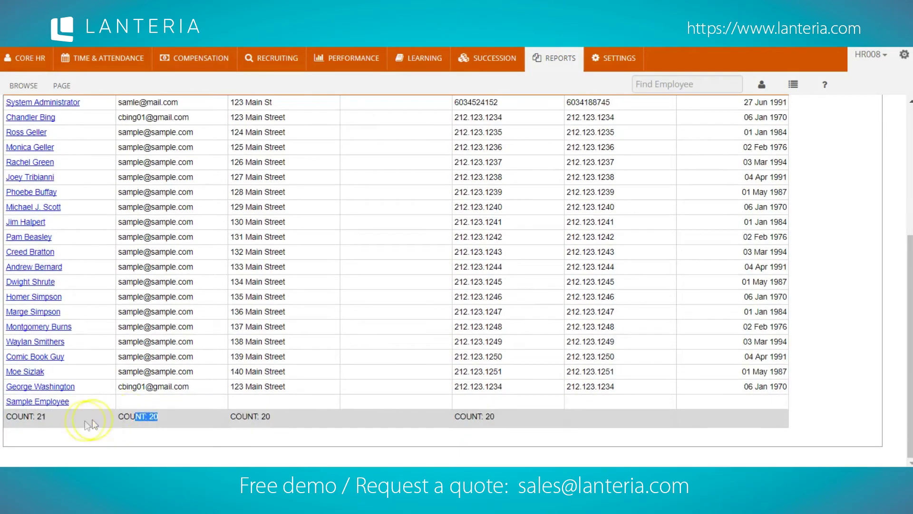
{"action": "left_click_drag", "start_coordinate": [70, 400], "coordinate": [6, 403]}
{"action": "left_click", "coordinate": [30, 418]}
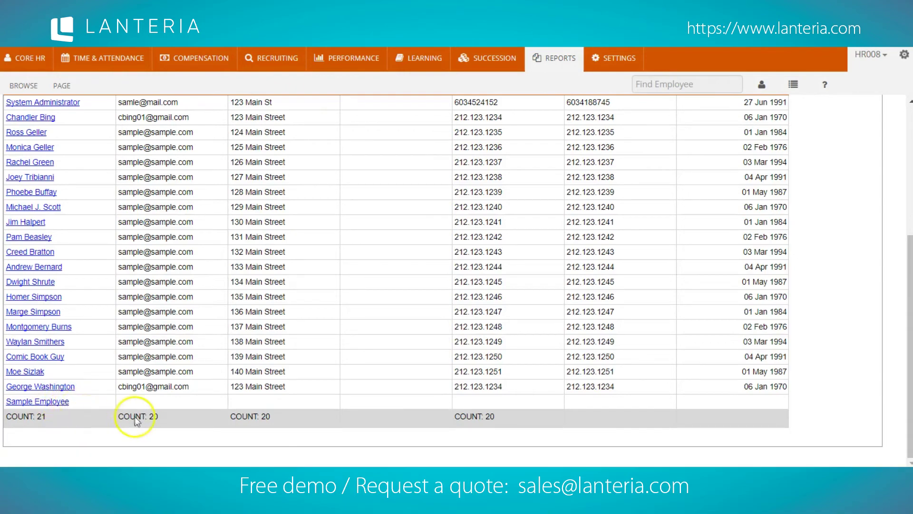
{"action": "scroll", "coordinate": [142, 416], "scroll_direction": "up", "scroll_amount": 5}
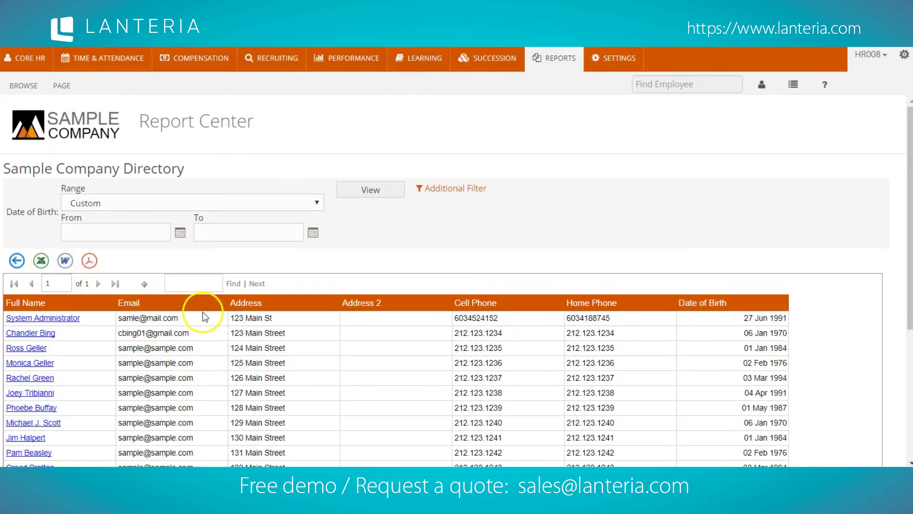
{"action": "scroll", "coordinate": [204, 315], "scroll_direction": "down", "scroll_amount": 2}
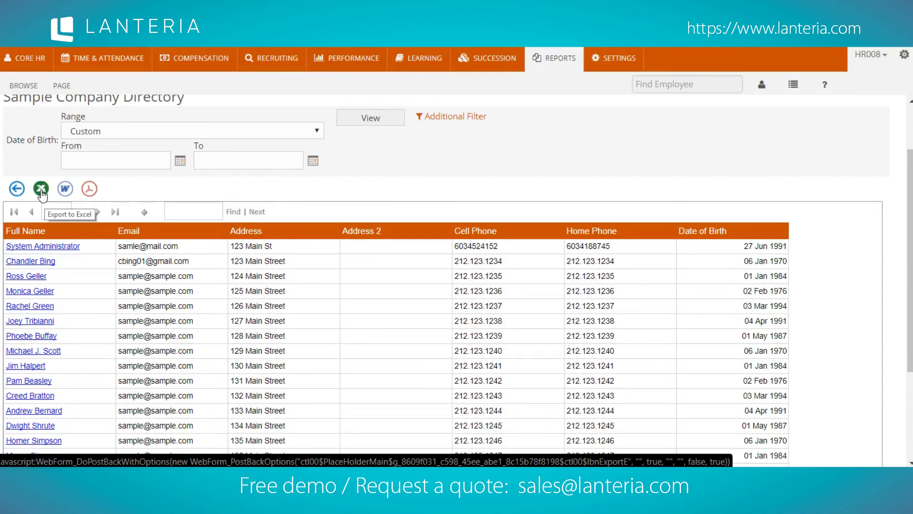
{"action": "scroll", "coordinate": [155, 261], "scroll_direction": "up", "scroll_amount": 2}
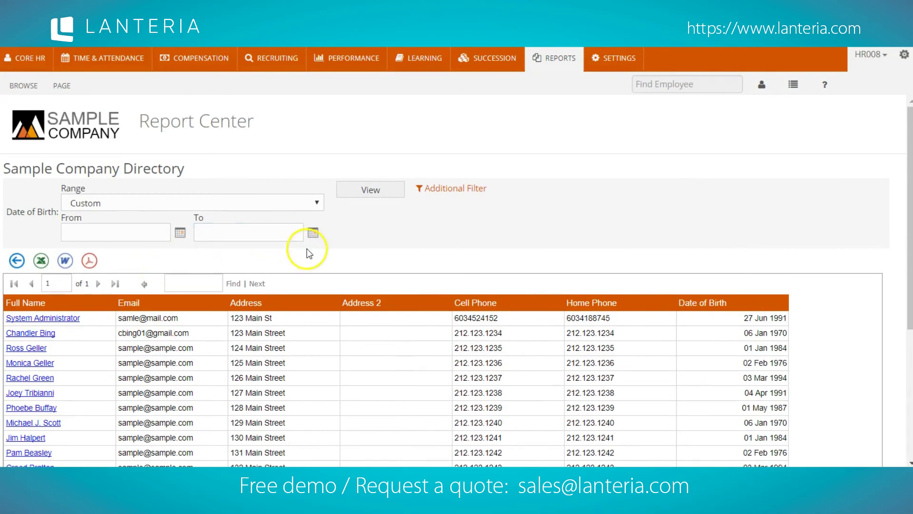